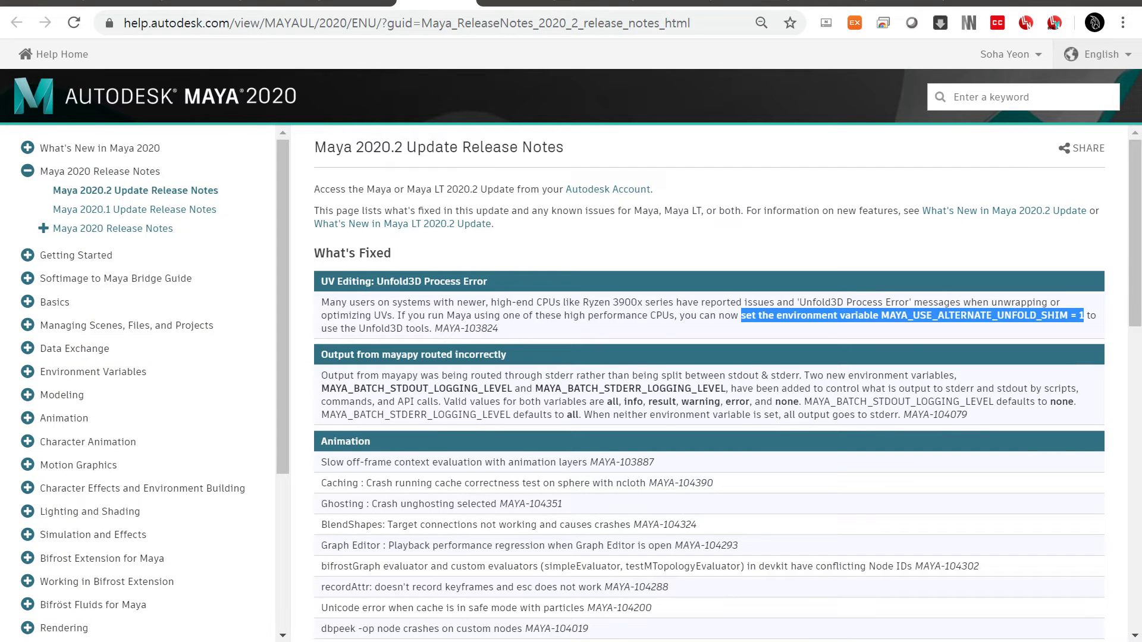
Expand Maya 2020.2 Update - Windows in Autodesk Account's Product Updates and open its release notes.
click(189, 1)
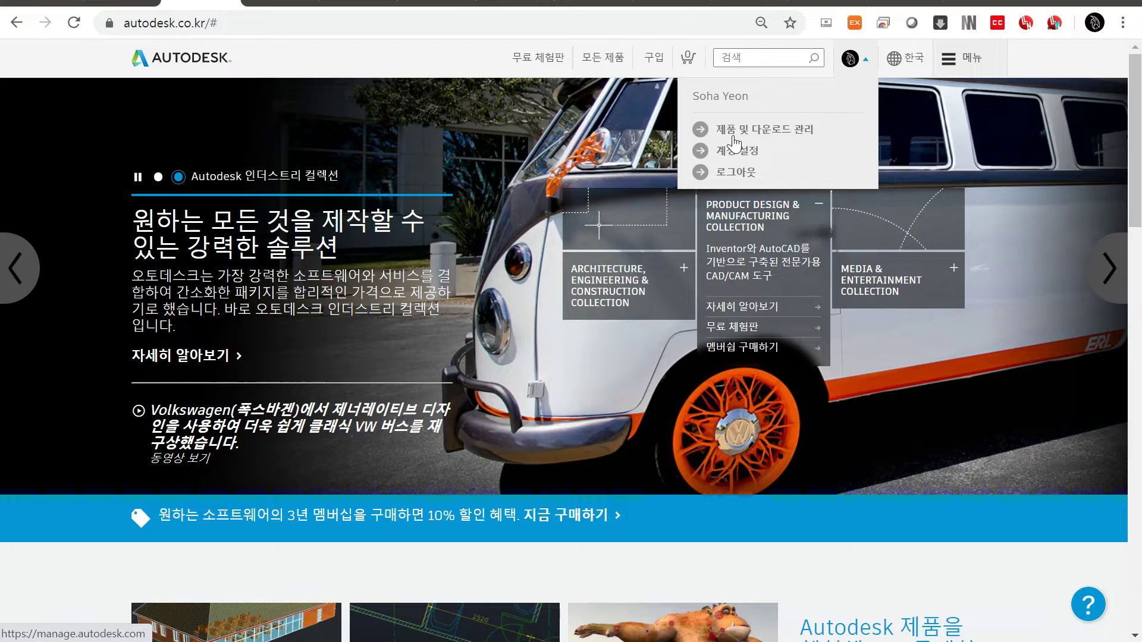
click(794, 136)
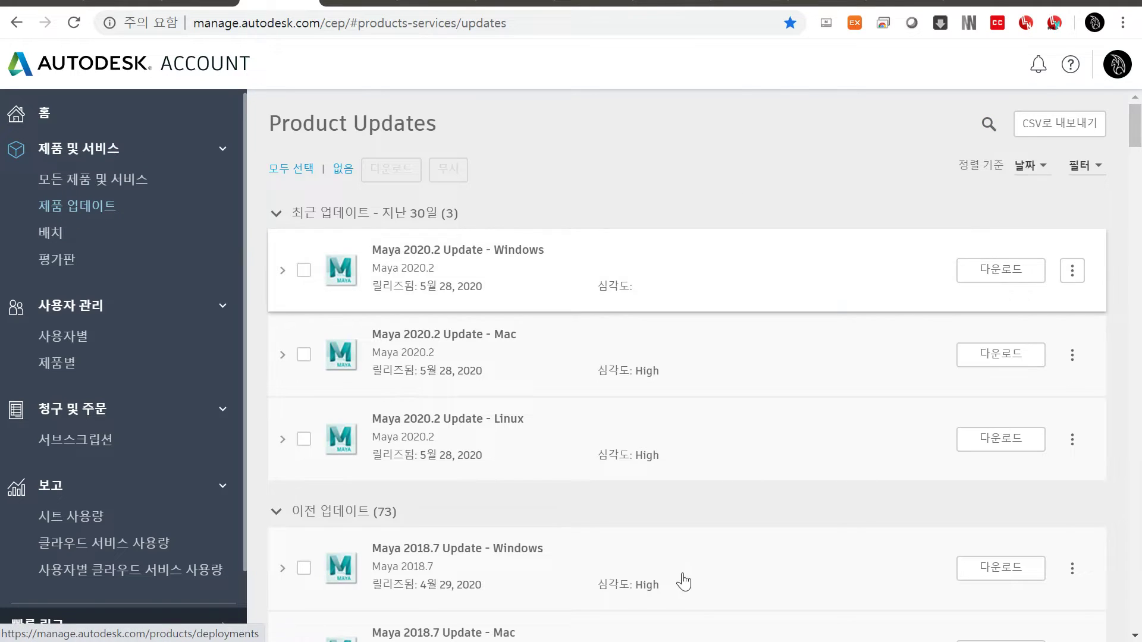
click(282, 270)
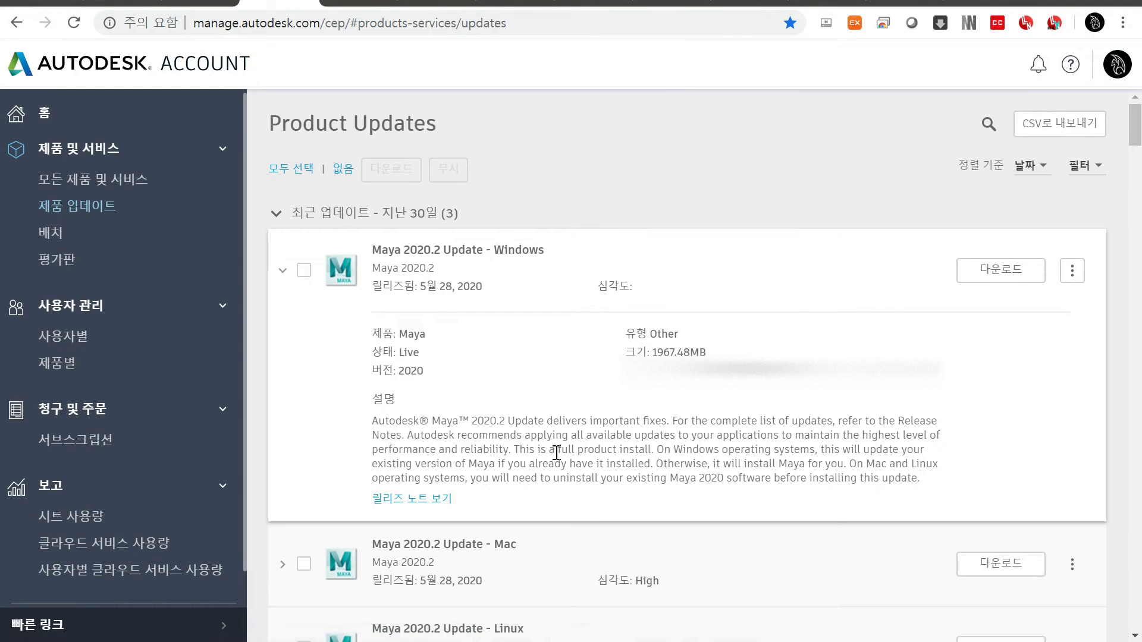
click(413, 504)
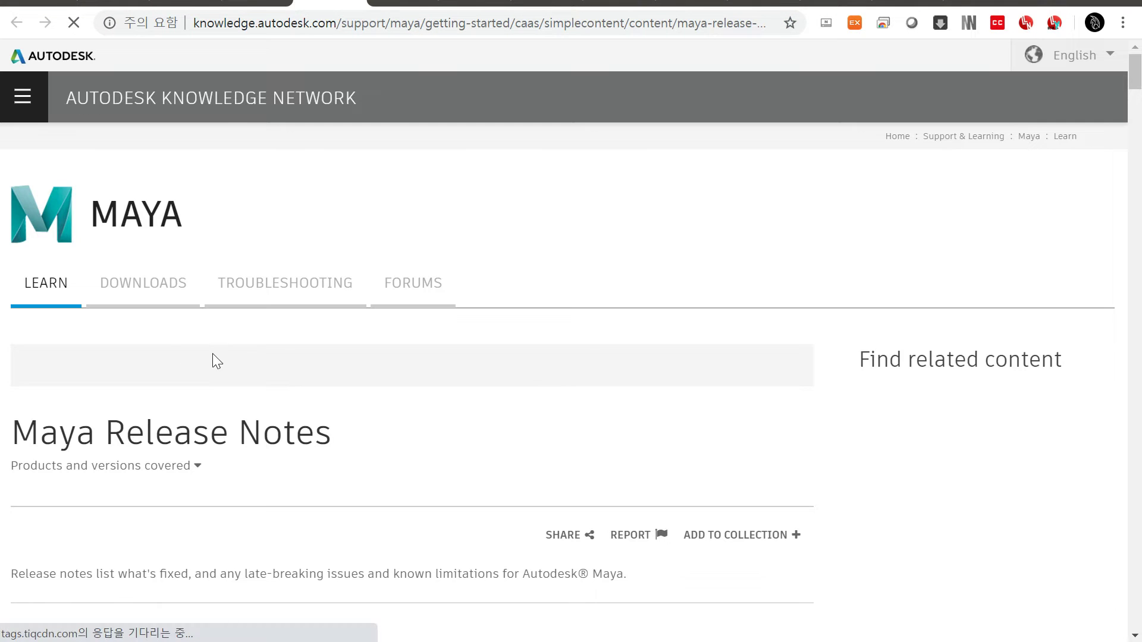
Open the Maya 2020.2 Update Release Notes and copy the MAYA_USE_ALTERNATE_UNFOLD_SHIM = 1 sentence.
scroll(253, 361, down, 4)
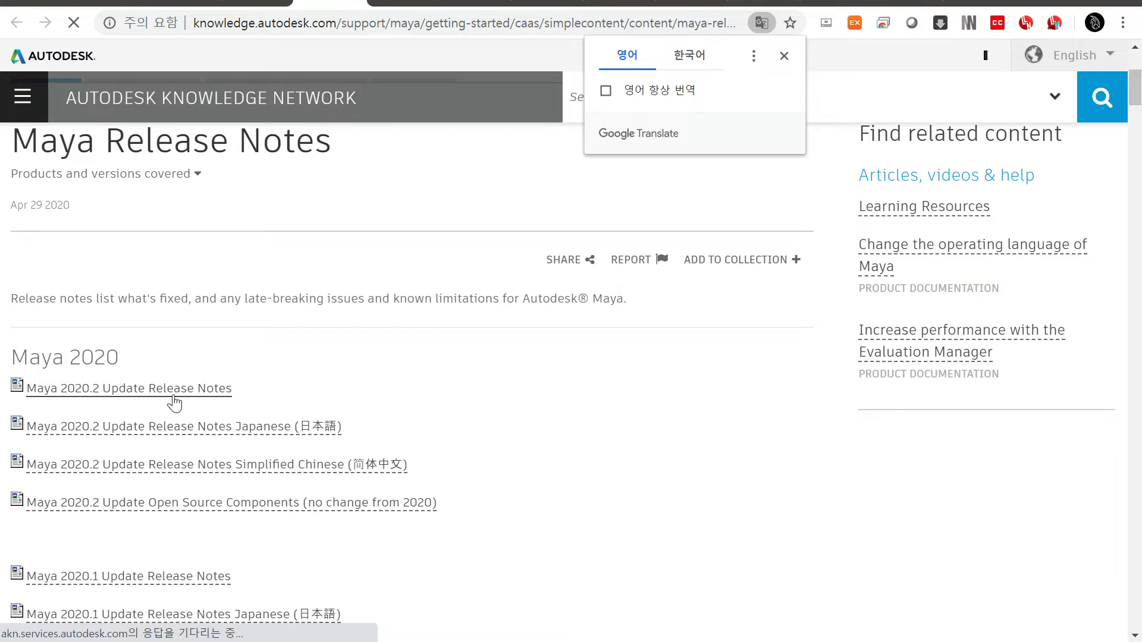
click(784, 56)
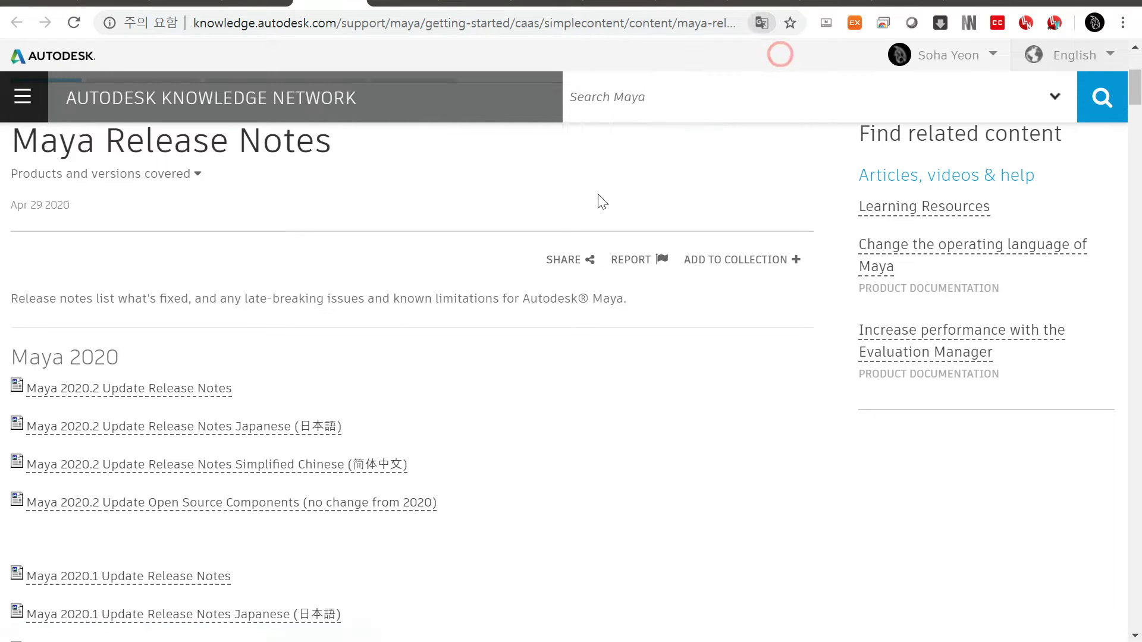
click(171, 391)
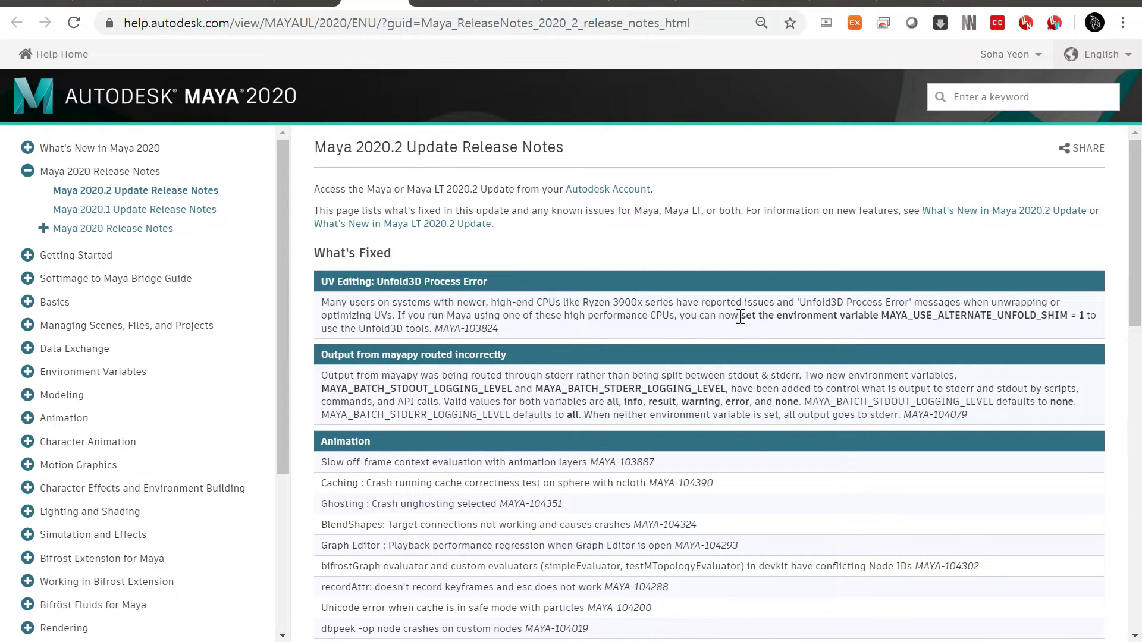
drag(744, 318, 1068, 315)
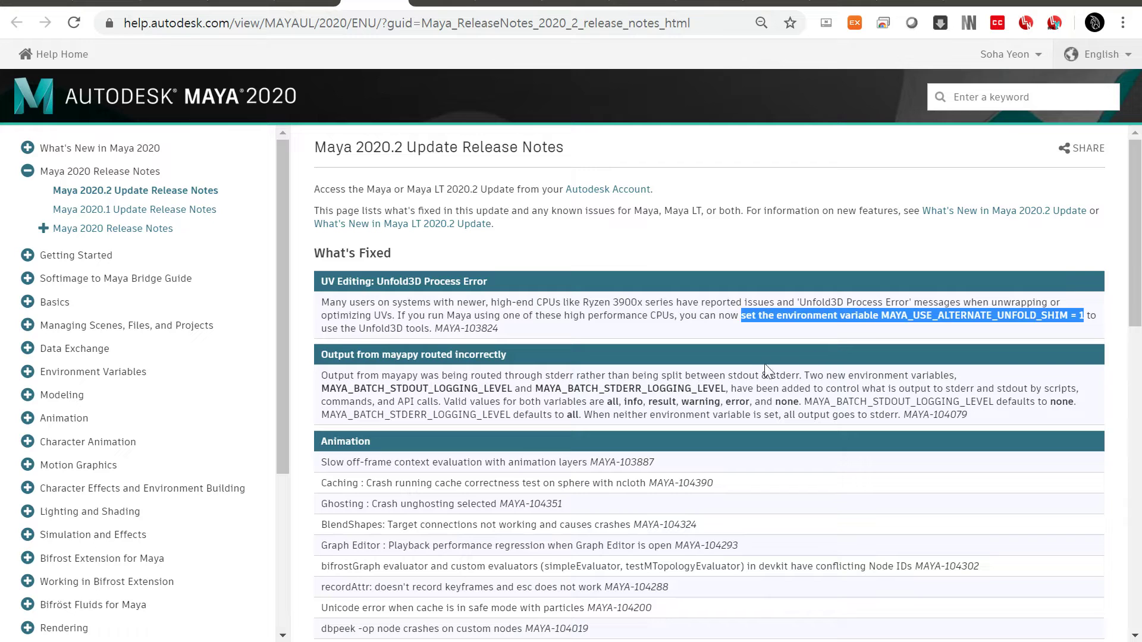
key(ctrl+c)
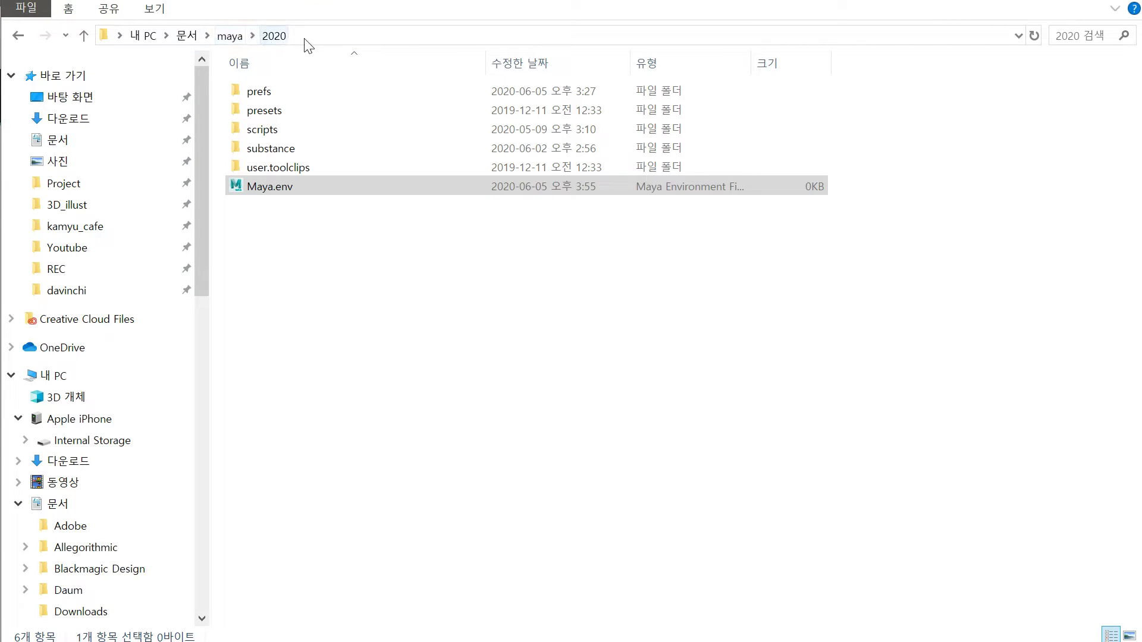
Open Maya.env from Documents\maya\2020 in WordPad using Open with.
right_click(274, 196)
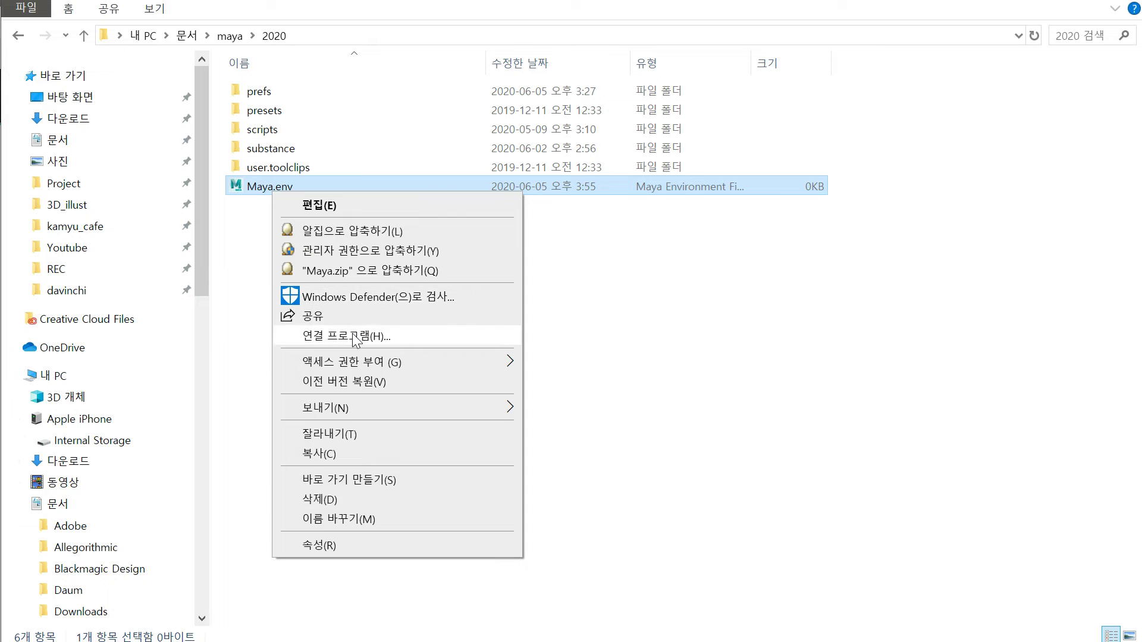
click(352, 335)
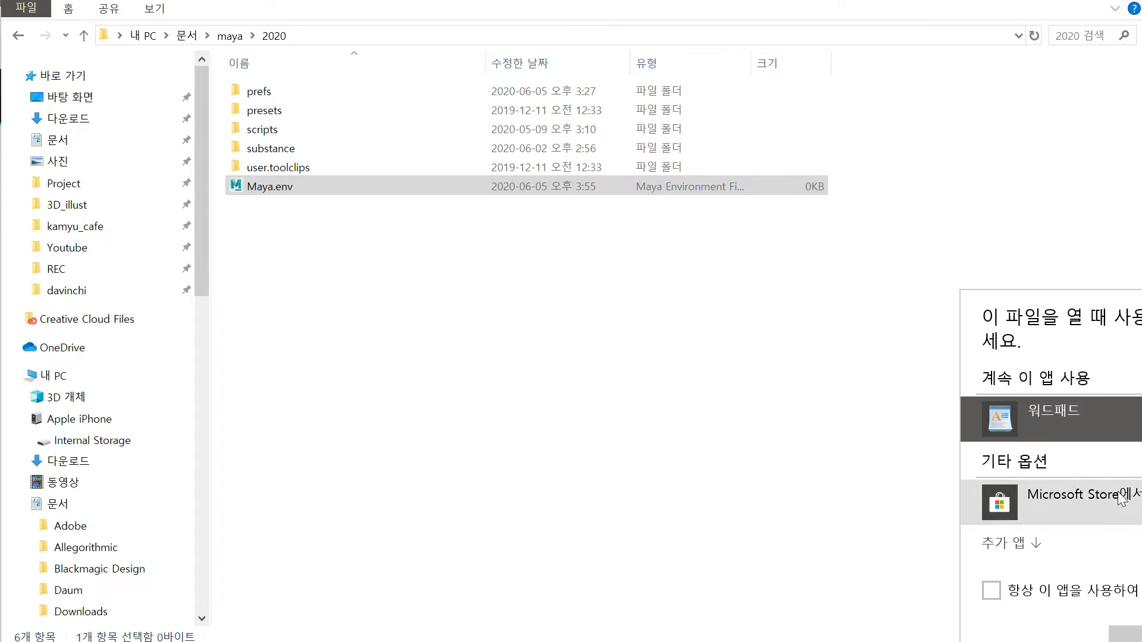
key(Return)
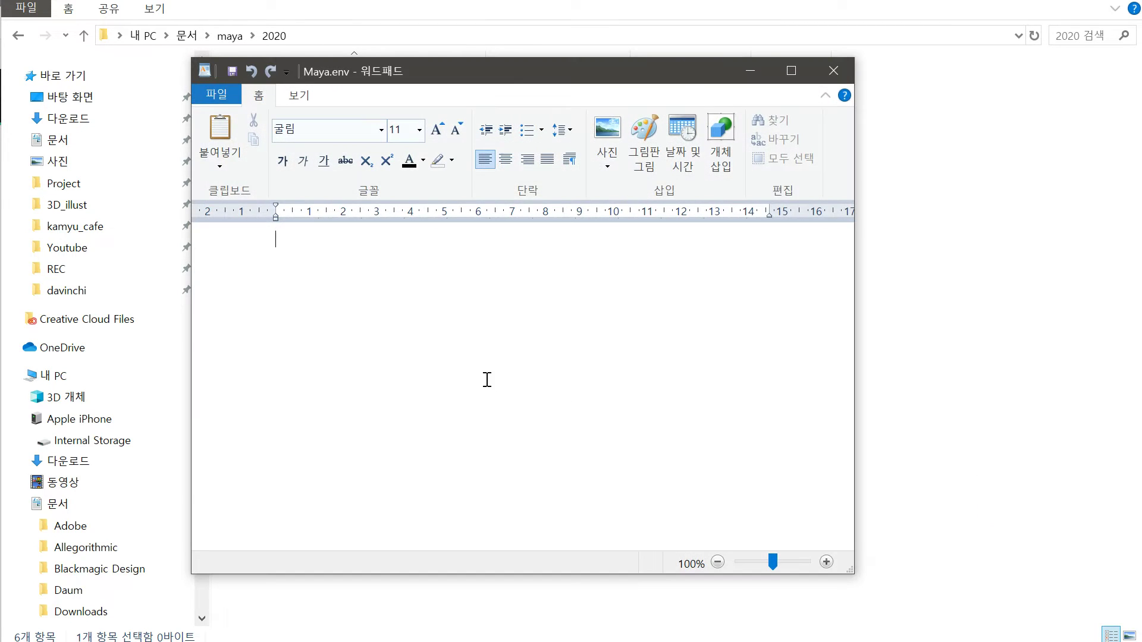
Paste MAYA_USE_ALTERNATE_UNFOLD_SHIM = 1 into Maya.env, save it, and close WordPad.
key(ctrl+v)
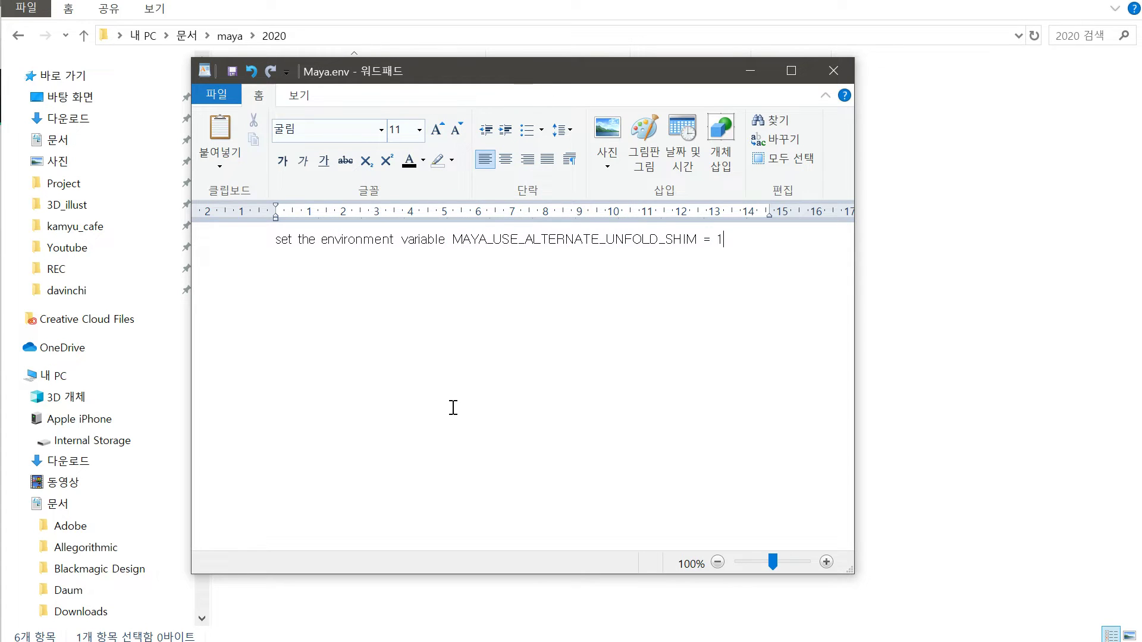
key(ctrl+s)
click(837, 70)
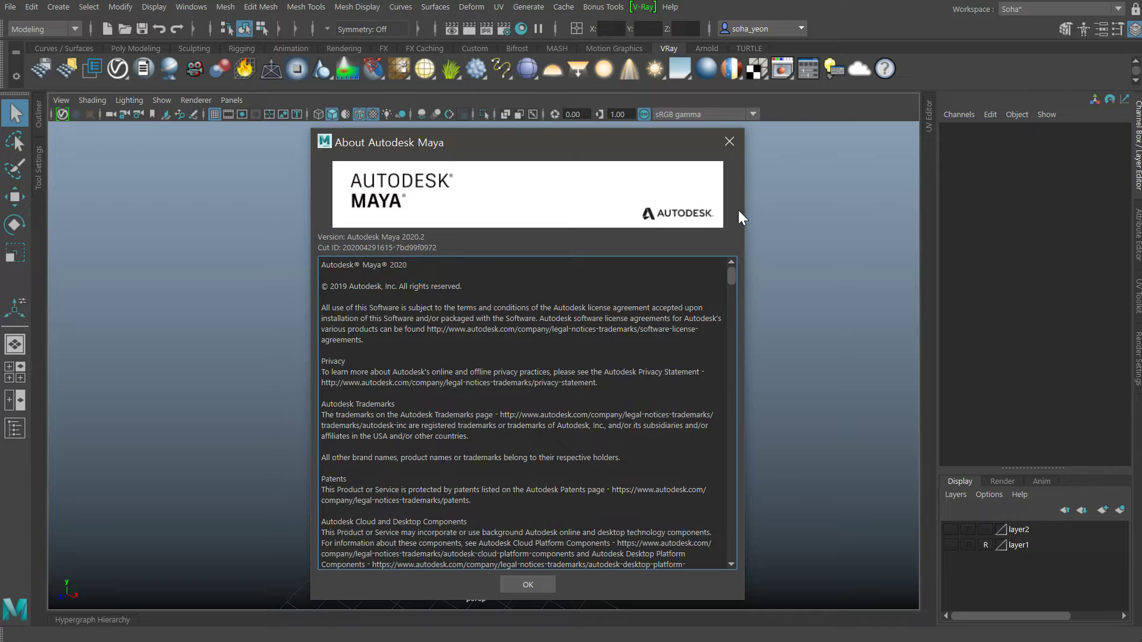
Dismiss the About dialog and make layer2 visible to reveal the bottle cap.
click(731, 143)
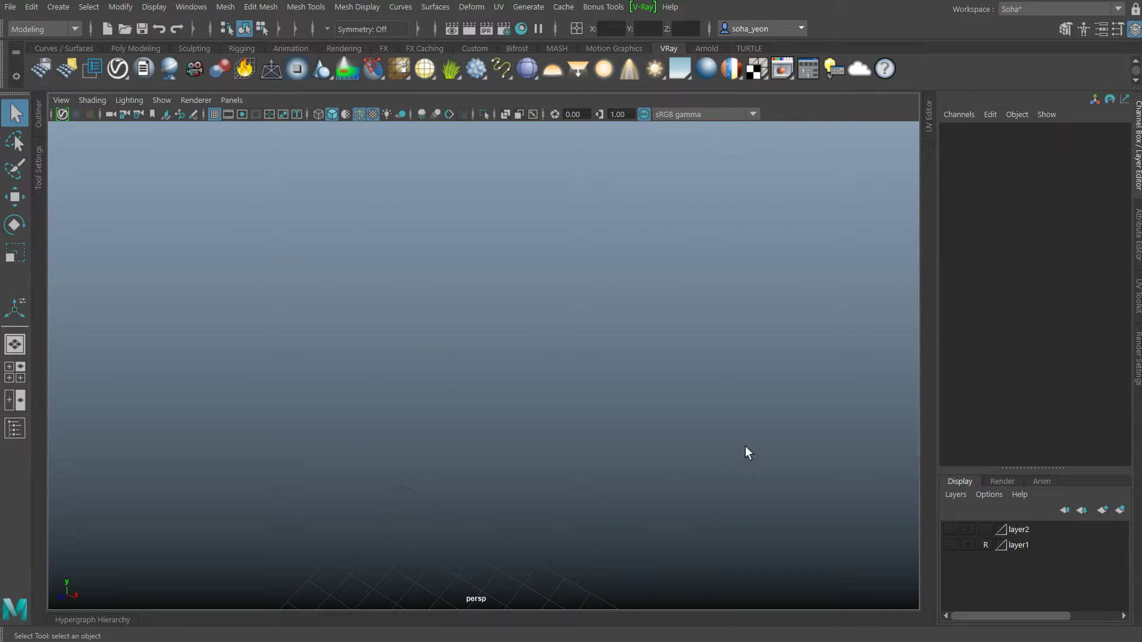
click(954, 531)
mouse_move(536, 413)
alt+mouse_down()
mouse_move(434, 402)
mouse_move(426, 382)
alt+mouse_up()
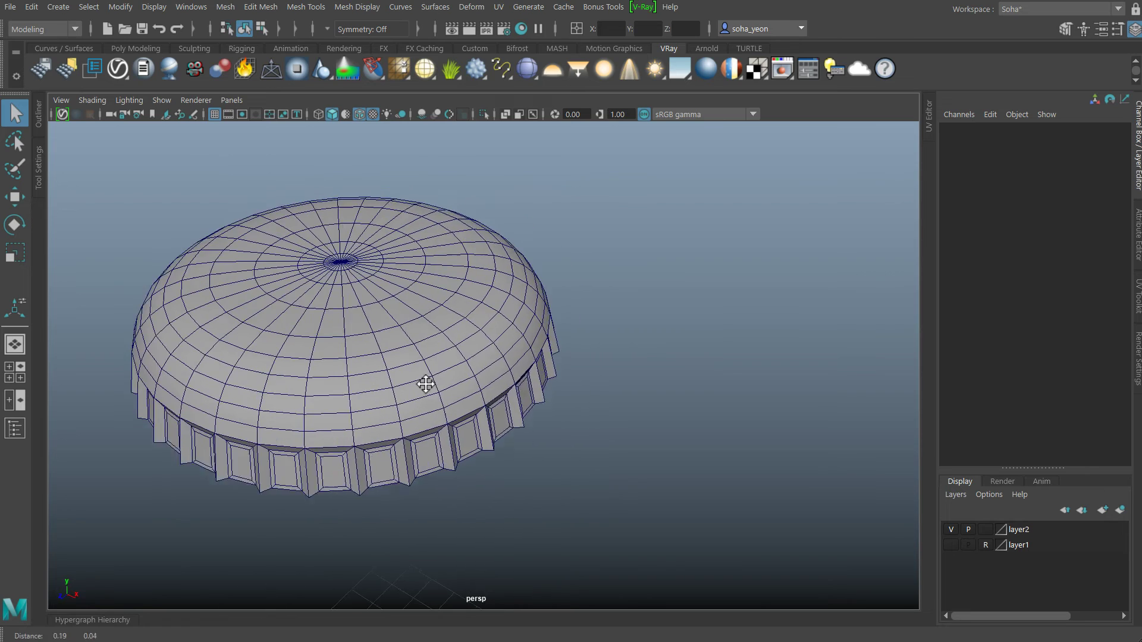
Show the UV Editor beside the 3D view and select the cap mesh for planar mapping.
click(931, 128)
alt+right_drag(373, 337, 325, 363)
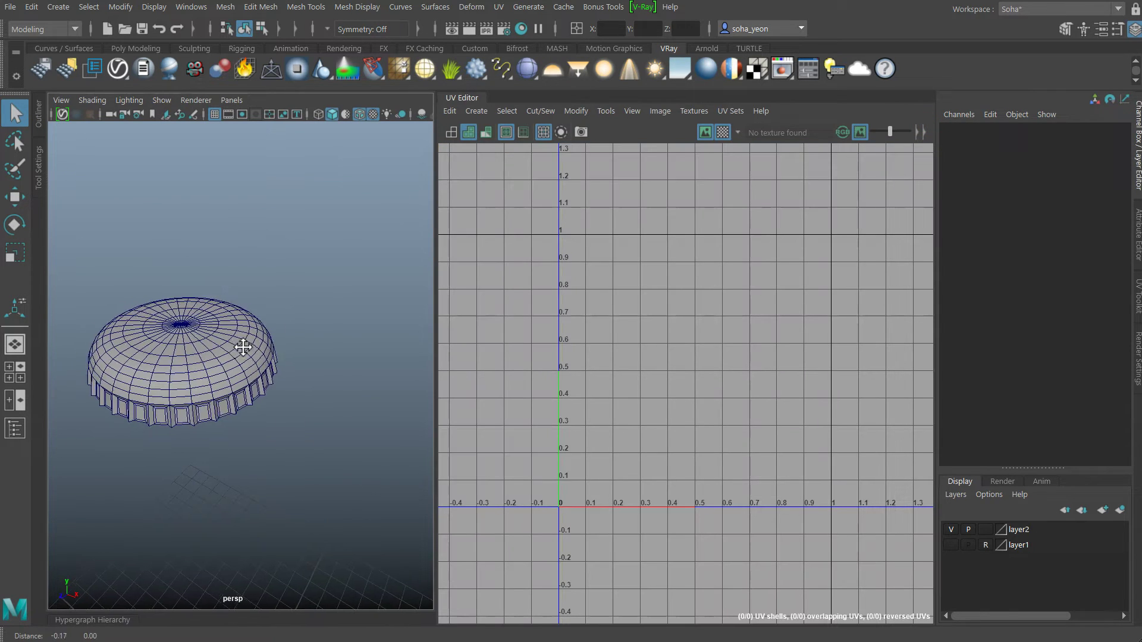
mouse_move(320, 363)
alt+mouse_down()
mouse_move(264, 359)
mouse_move(303, 381)
mouse_move(255, 387)
alt+mouse_up()
click(224, 372)
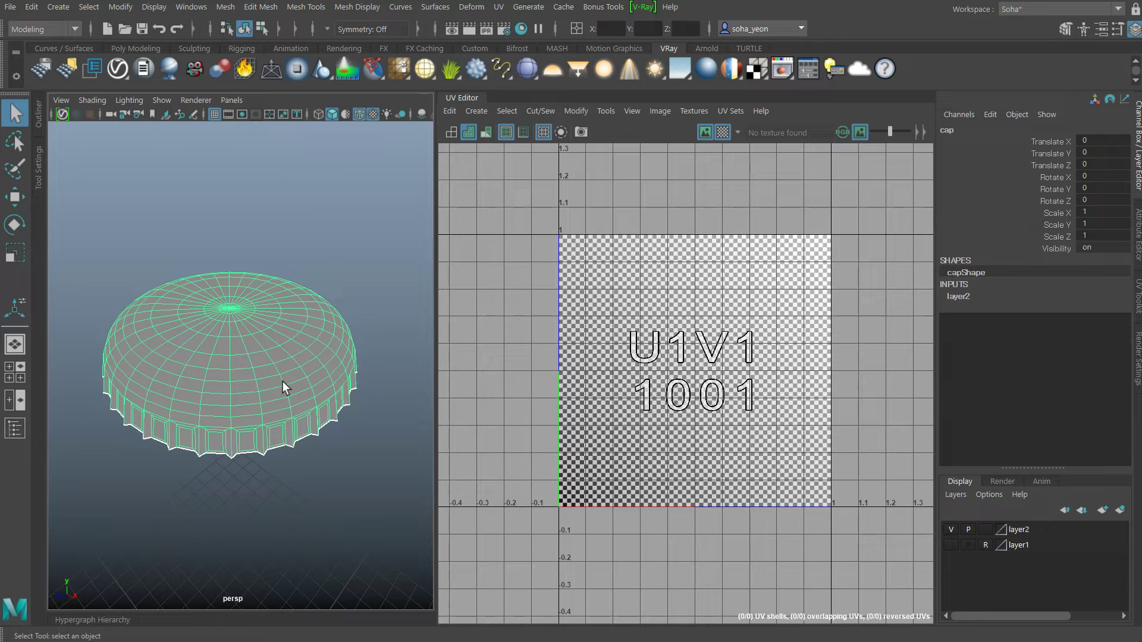
key(ctrl+shift+z)
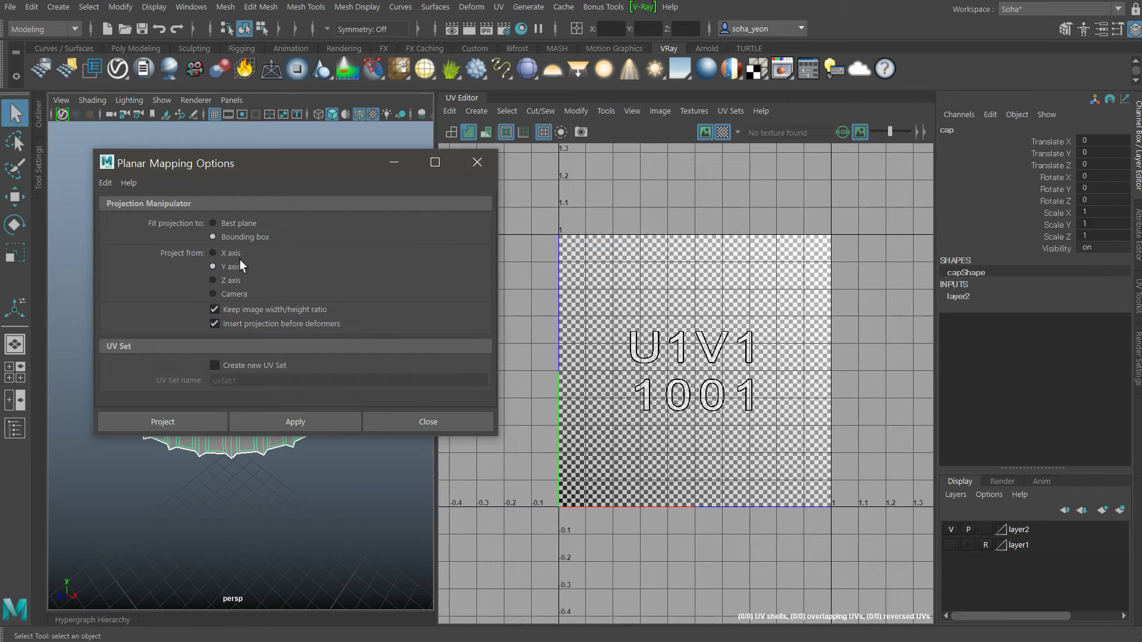
Project Y-axis planar UVs onto the cap and tilt the view to inspect the top.
click(173, 423)
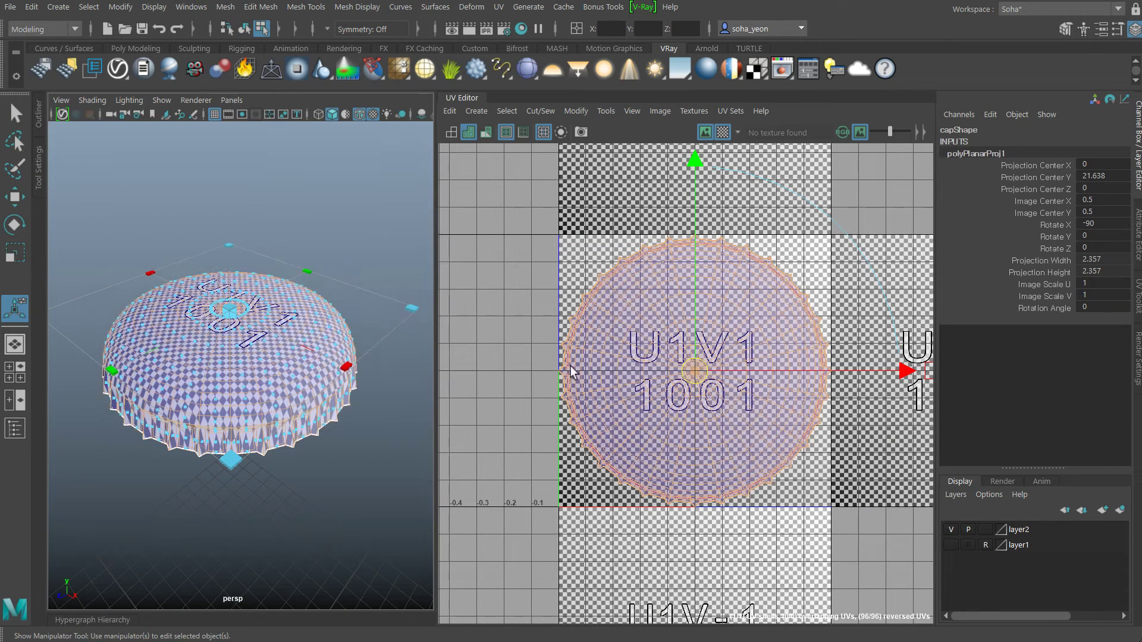
scroll(234, 427, up, 2)
mouse_move(226, 446)
alt+mouse_down()
mouse_move(252, 494)
mouse_move(289, 400)
alt+mouse_up()
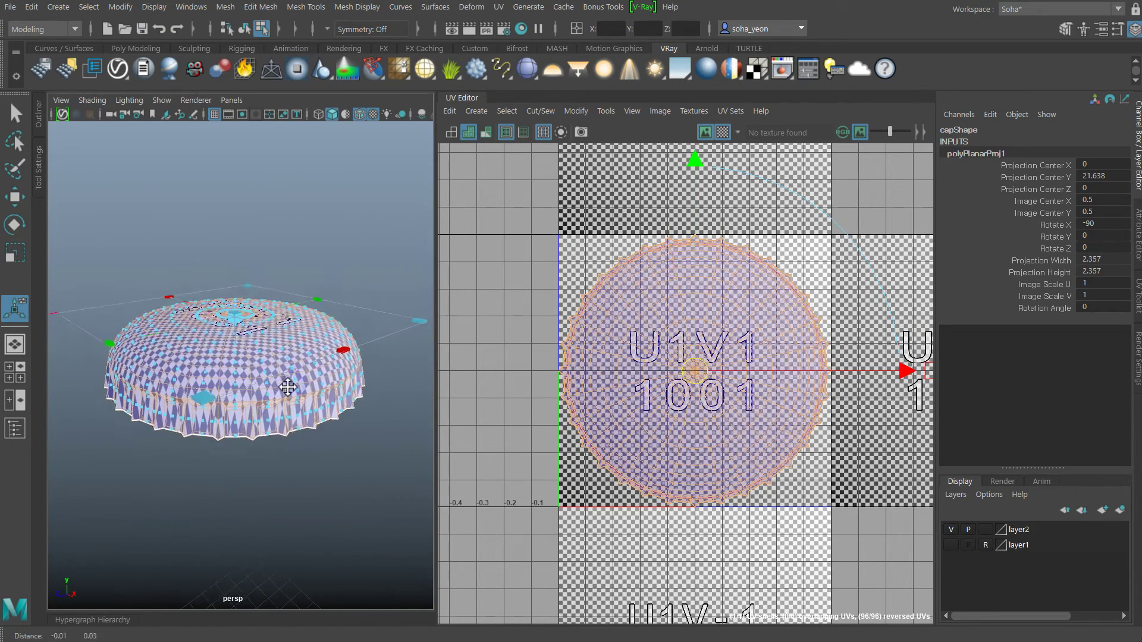
Unfold the cap's UVs using the Unfold3D method, after briefly checking the Legacy settings.
click(576, 111)
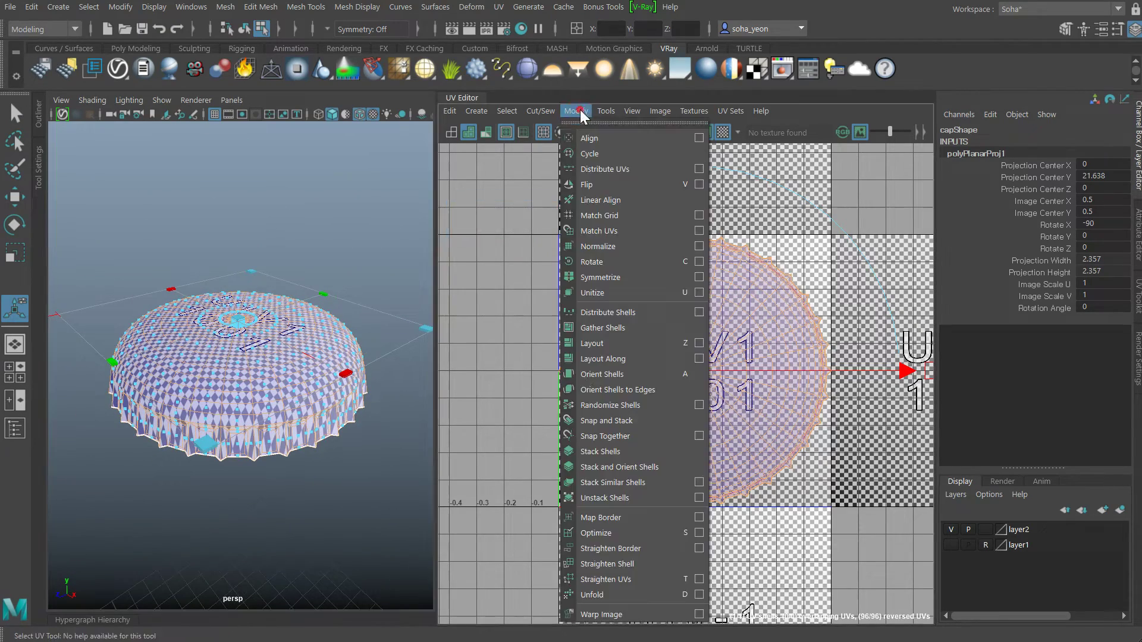
click(699, 594)
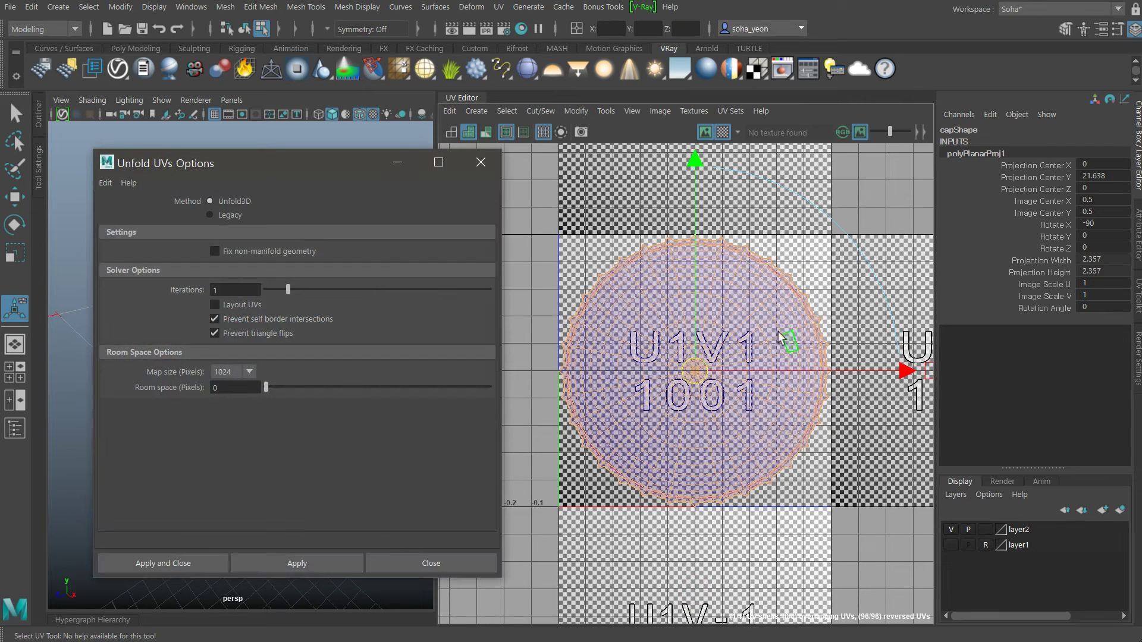
drag(267, 163, 562, 166)
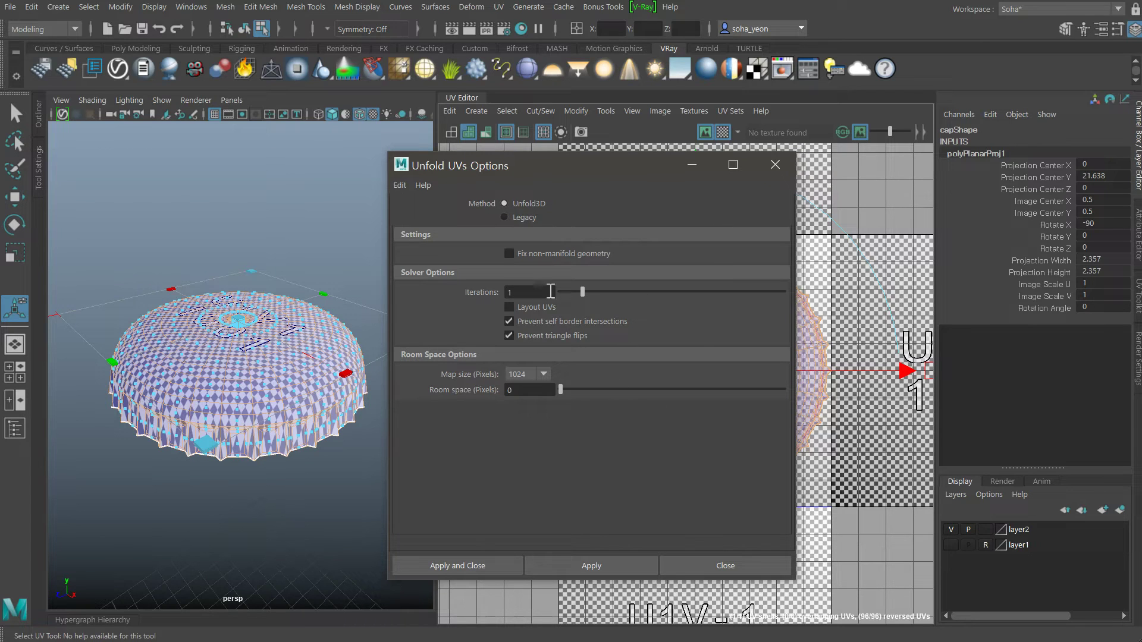
click(526, 218)
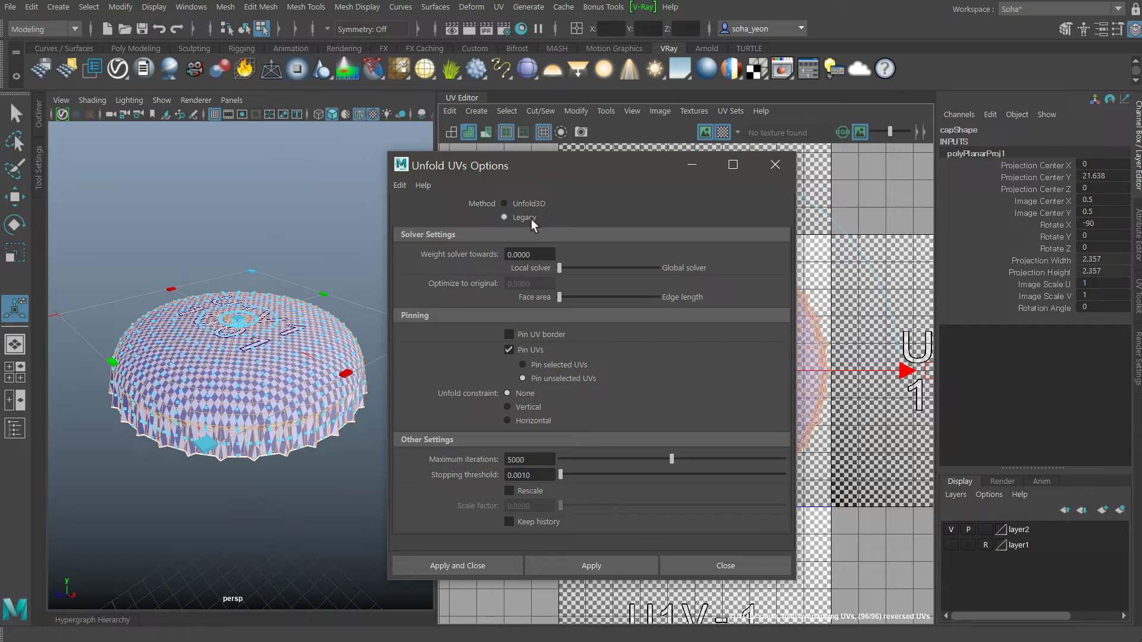
click(527, 204)
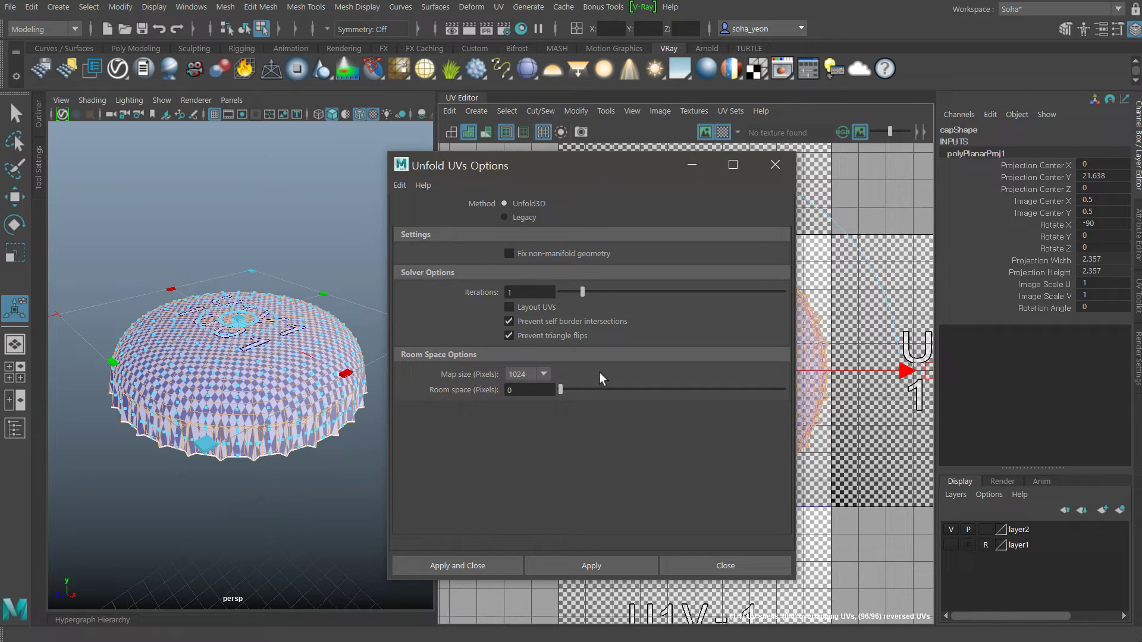
click(467, 567)
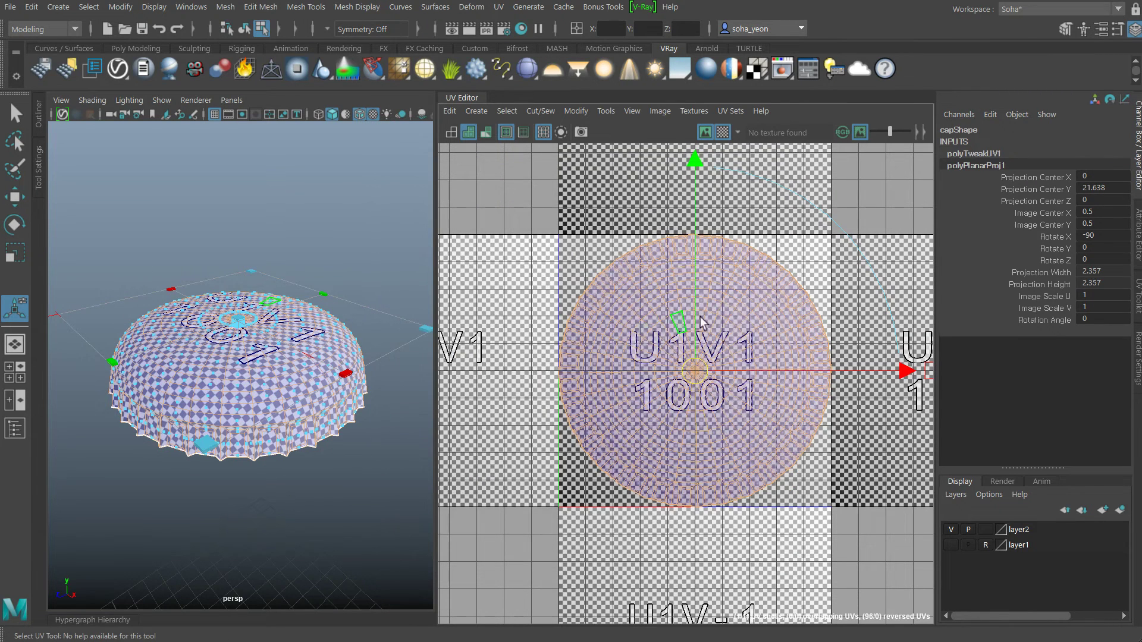
mouse_move(238, 375)
alt+mouse_down()
mouse_move(220, 410)
mouse_move(277, 478)
alt+mouse_up()
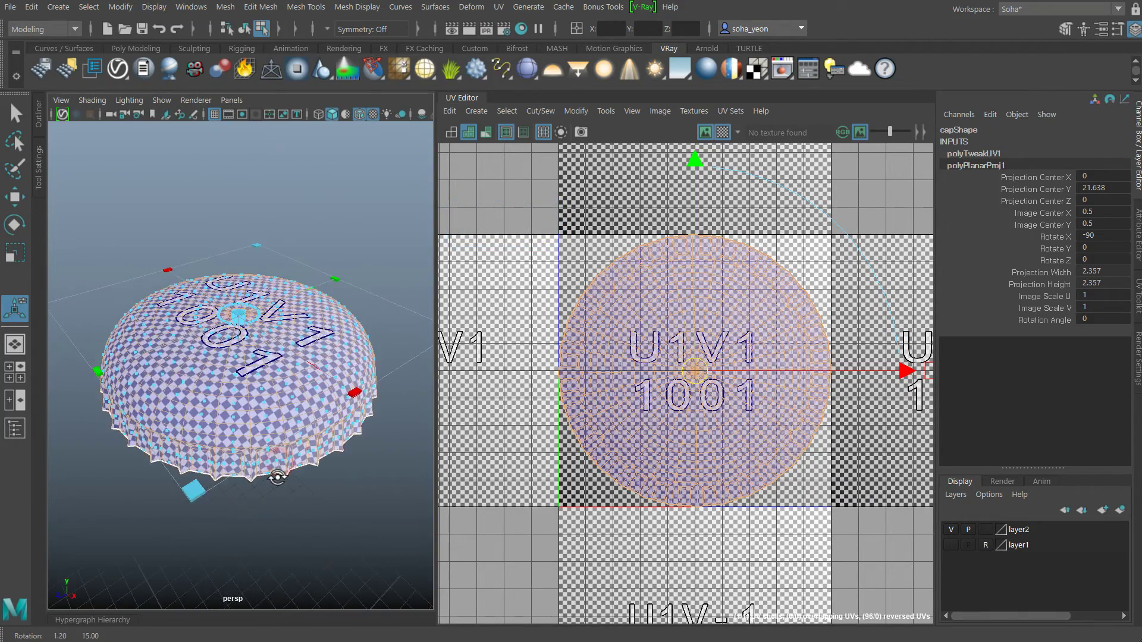
mouse_move(277, 477)
alt+mouse_down()
mouse_move(259, 493)
mouse_move(272, 506)
alt+mouse_up()
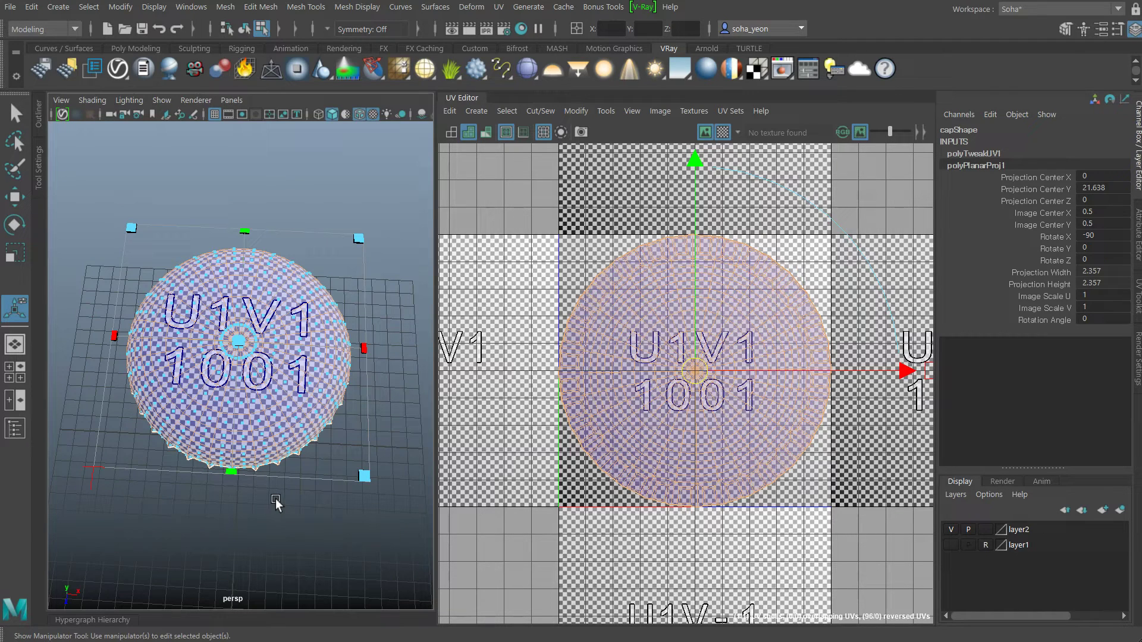
mouse_move(276, 503)
alt+mouse_down()
mouse_move(265, 510)
mouse_move(250, 475)
alt+mouse_up()
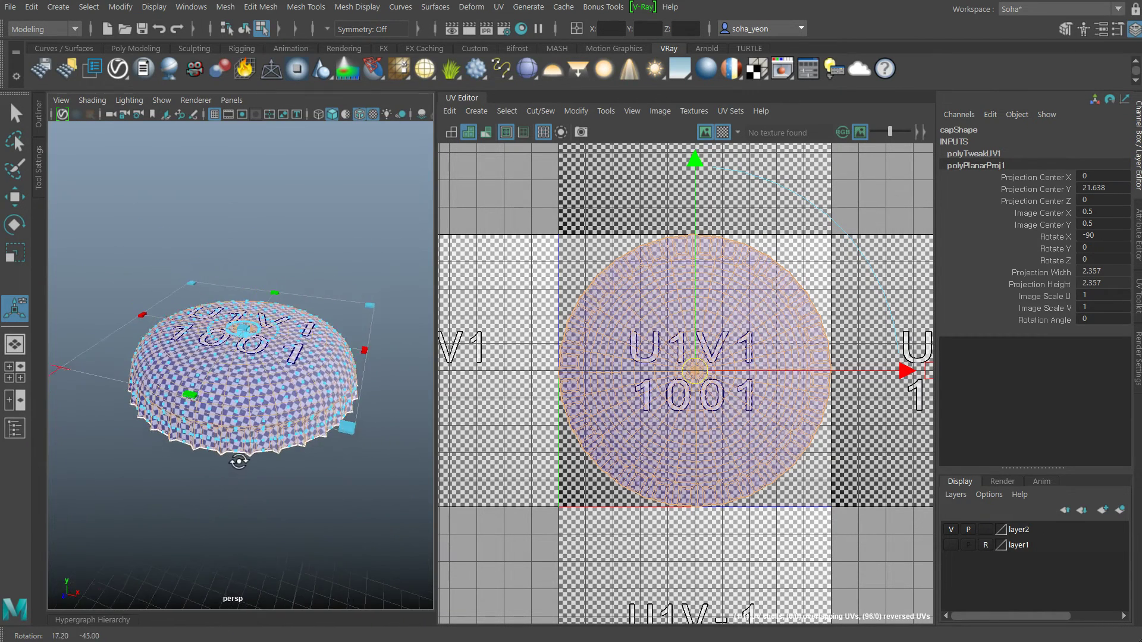
alt+right_drag(250, 476, 257, 473)
mouse_move(256, 452)
alt+mouse_down()
mouse_move(289, 453)
mouse_move(299, 491)
mouse_move(278, 441)
alt+mouse_up()
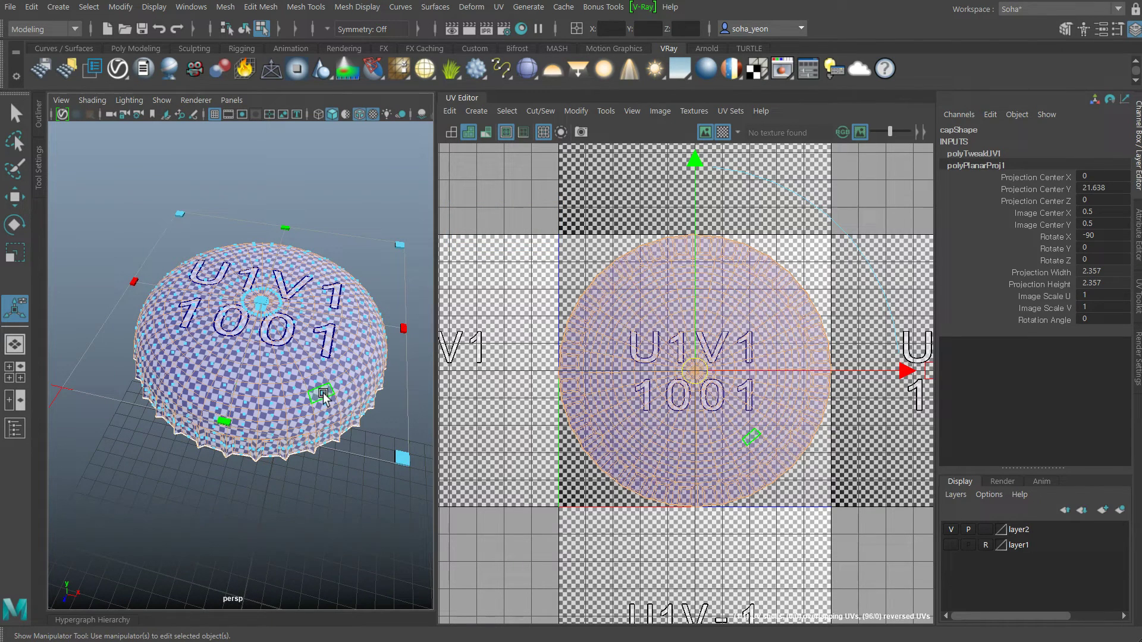
alt+drag(291, 394, 277, 388)
alt+middle_drag(277, 388, 275, 387)
alt+drag(275, 387, 270, 386)
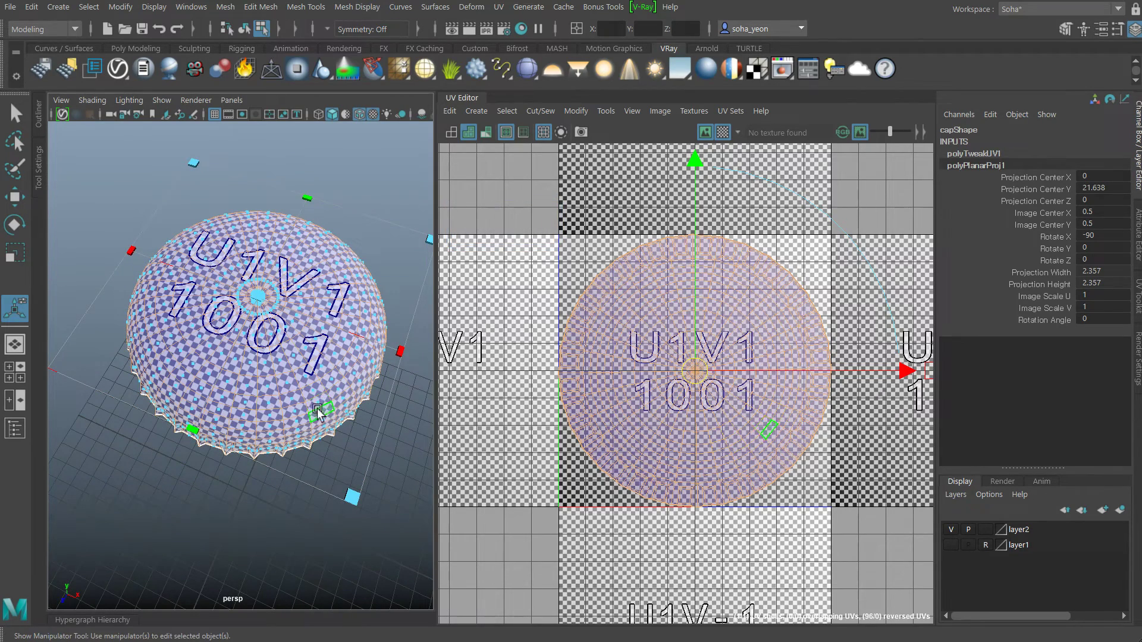
alt+drag(327, 407, 308, 437)
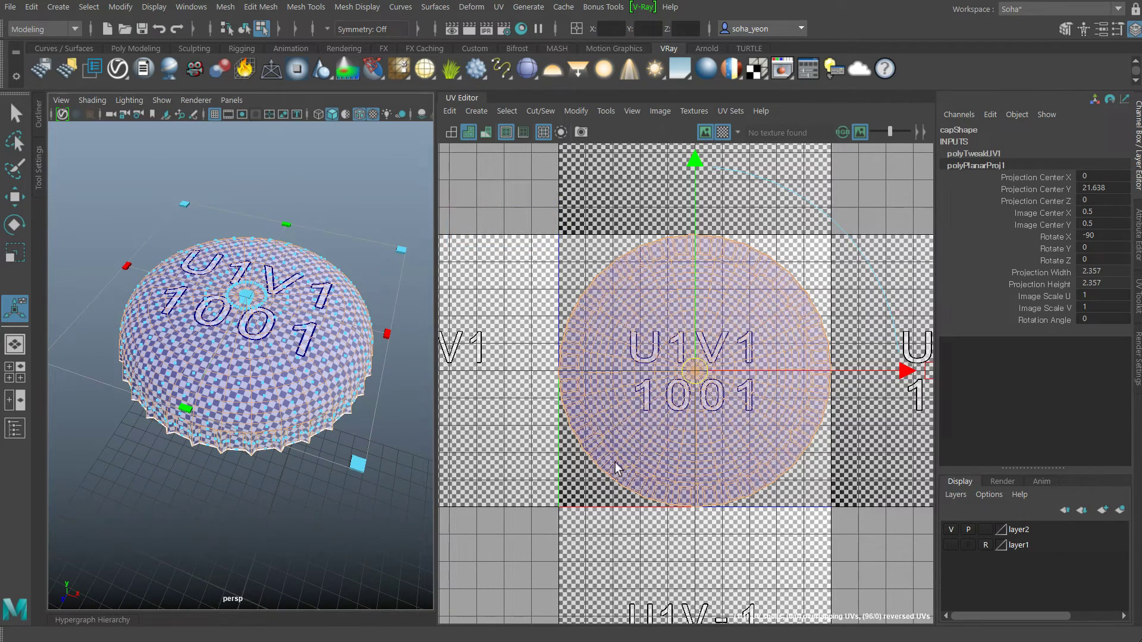
mouse_move(342, 416)
alt+mouse_down()
mouse_move(357, 426)
mouse_move(358, 407)
alt+mouse_up()
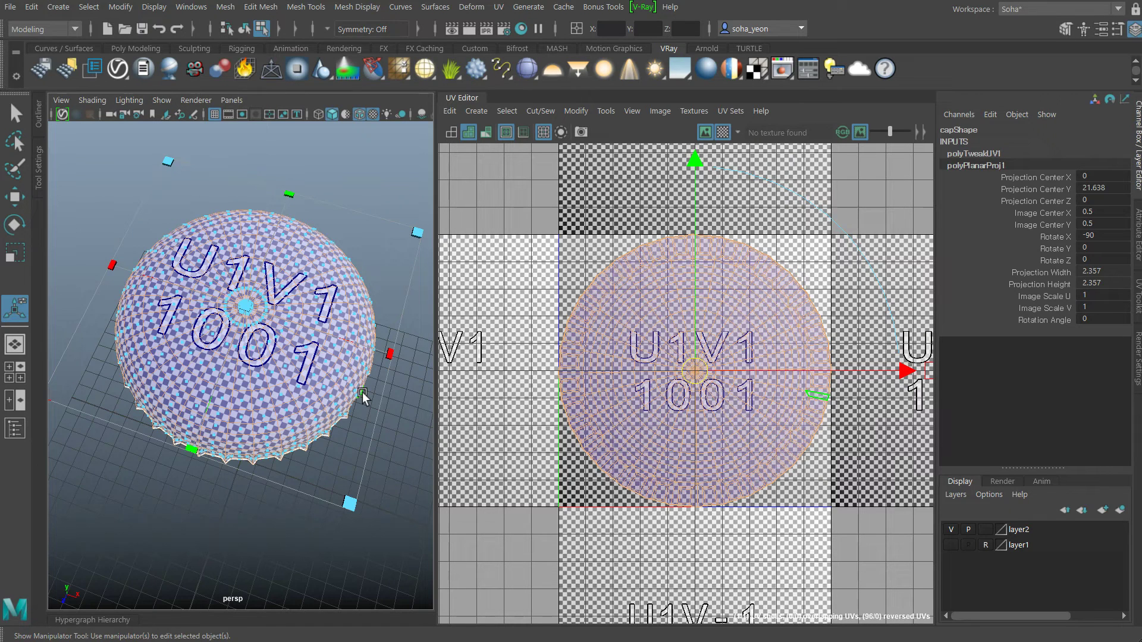
mouse_move(315, 406)
alt+mouse_down()
mouse_move(302, 393)
mouse_move(313, 387)
alt+mouse_up()
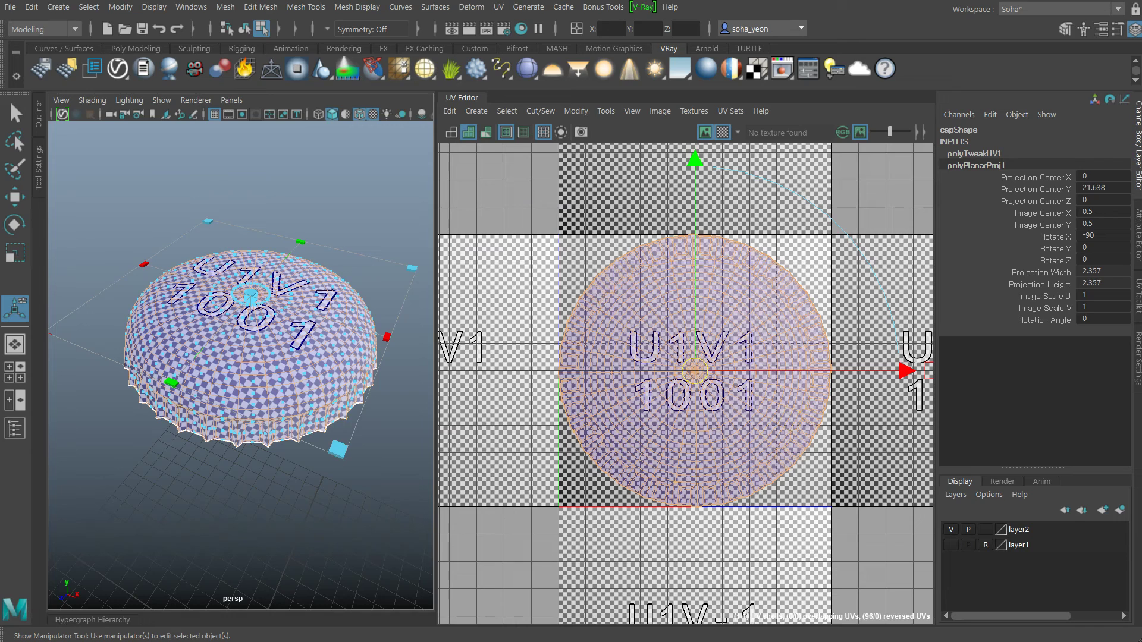
alt+drag(313, 387, 304, 419)
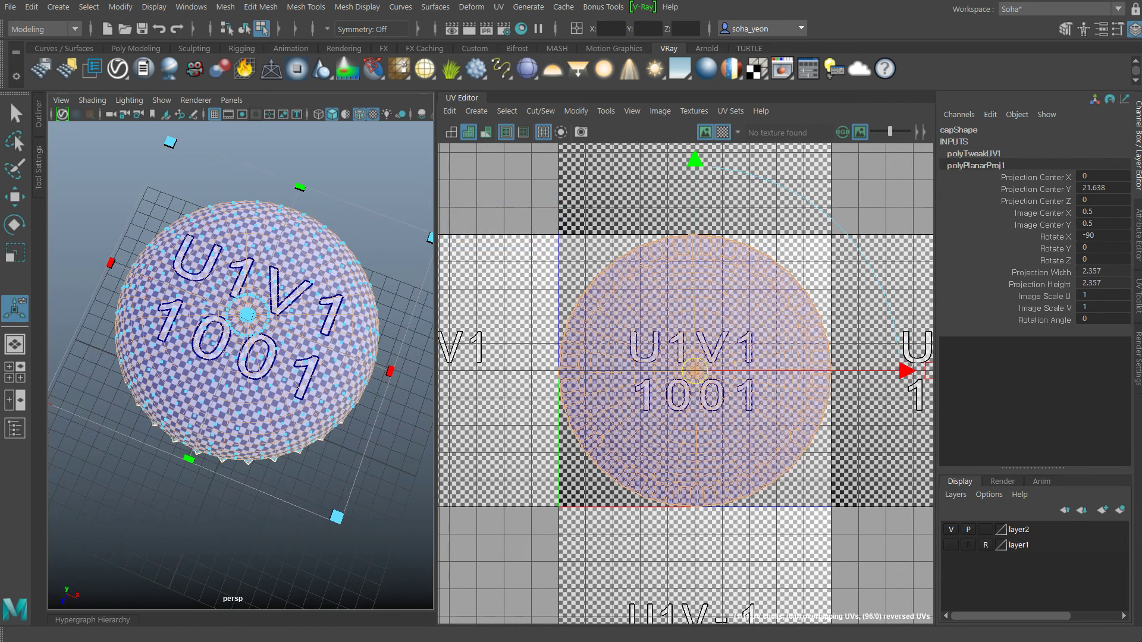